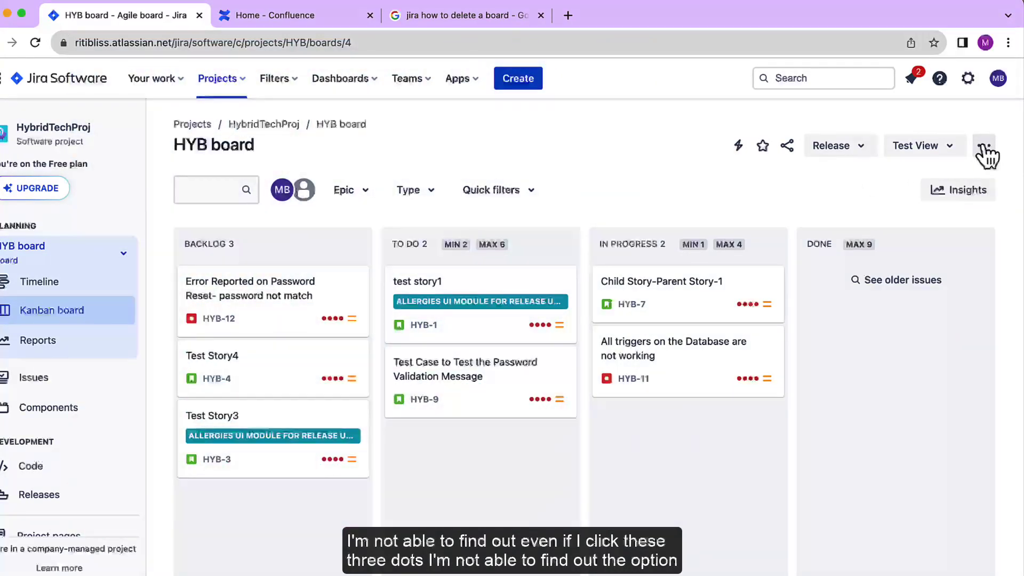
# Open the HYB board's extra options menu, then dismiss it without choosing anything.
pyautogui.click(984, 147)
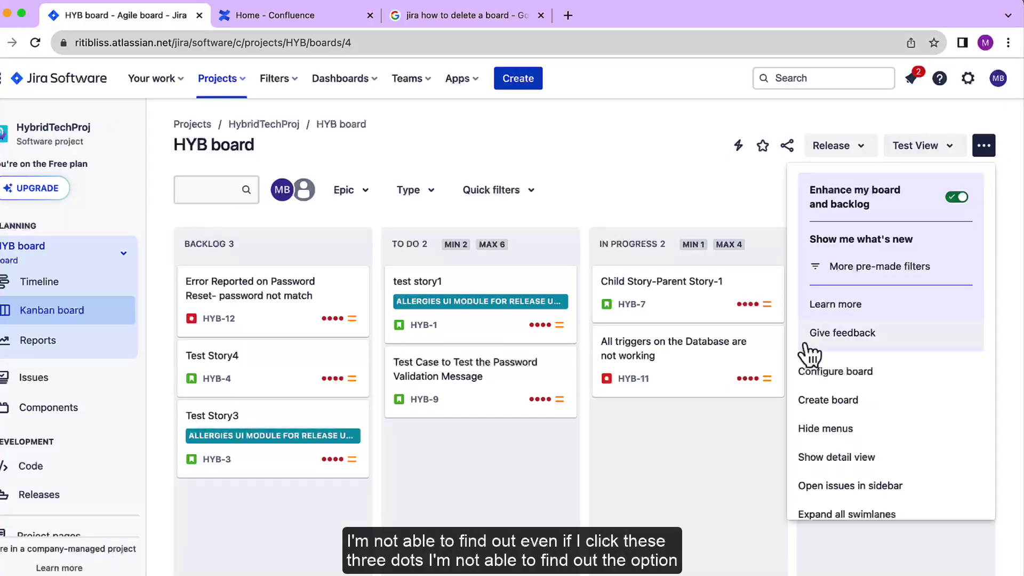
pyautogui.scroll(-3, 894, 387)
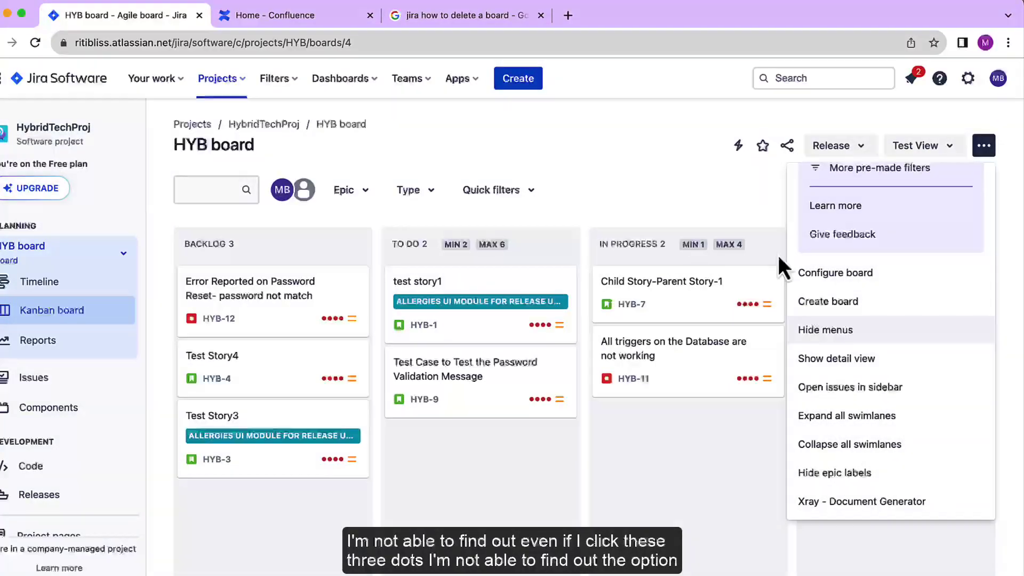
pyautogui.click(608, 182)
# Scroll the sidebar to locate the recently viewed boards.
pyautogui.scroll(-3, 48, 426)
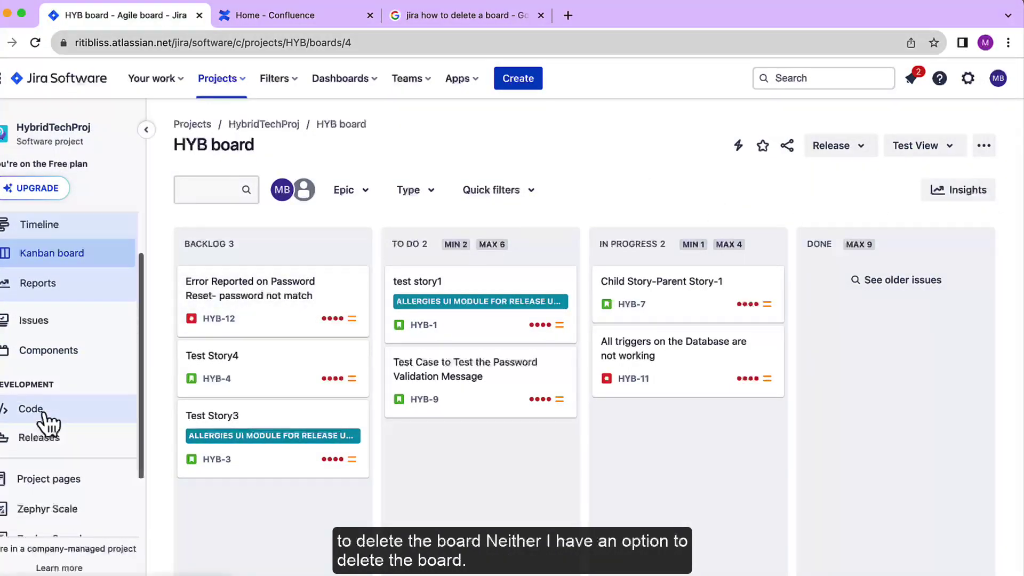
pyautogui.scroll(3, 51, 421)
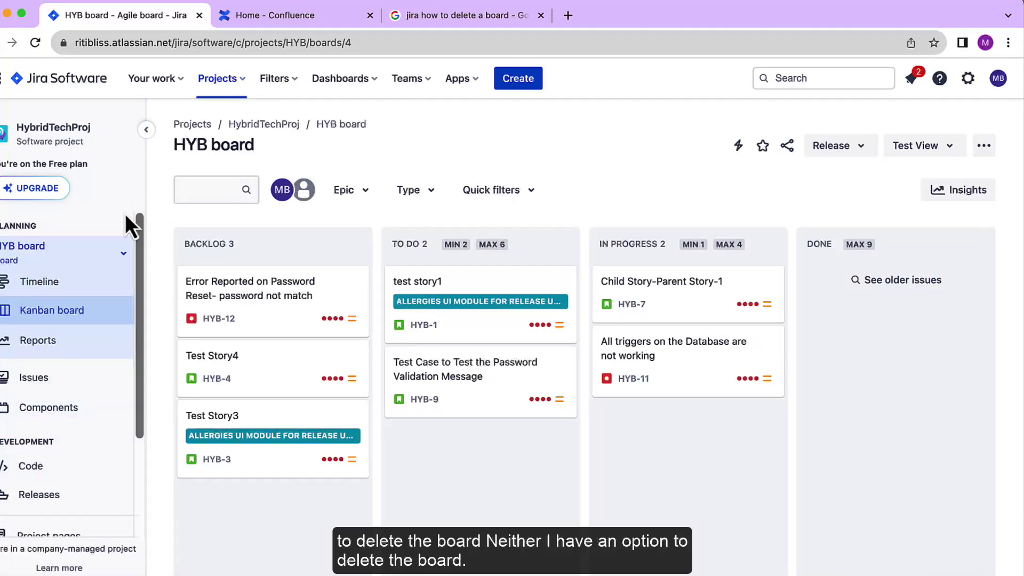
pyautogui.moveTo(97, 236)
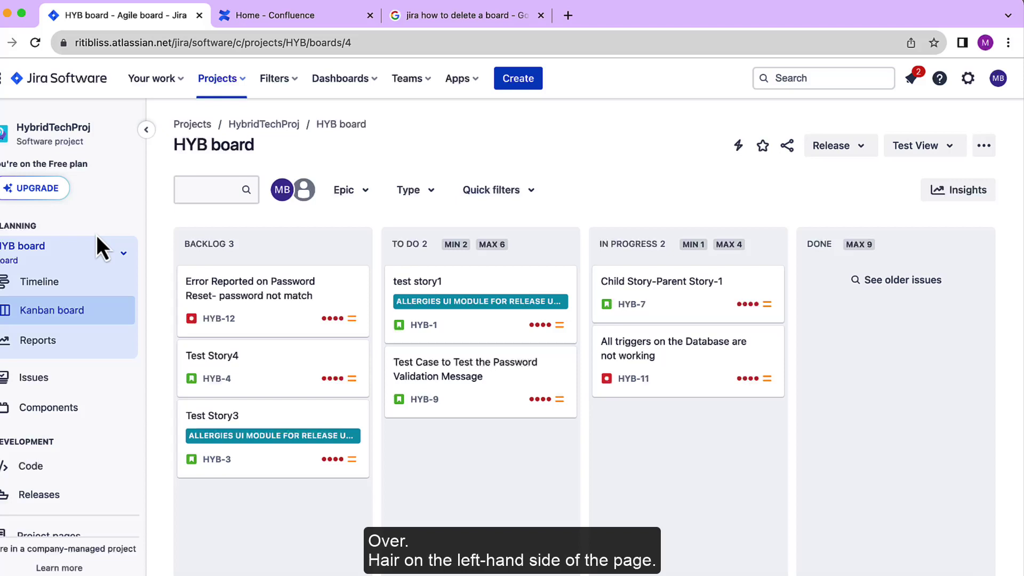
pyautogui.scroll(-2, 97, 237)
pyautogui.scroll(2, 100, 255)
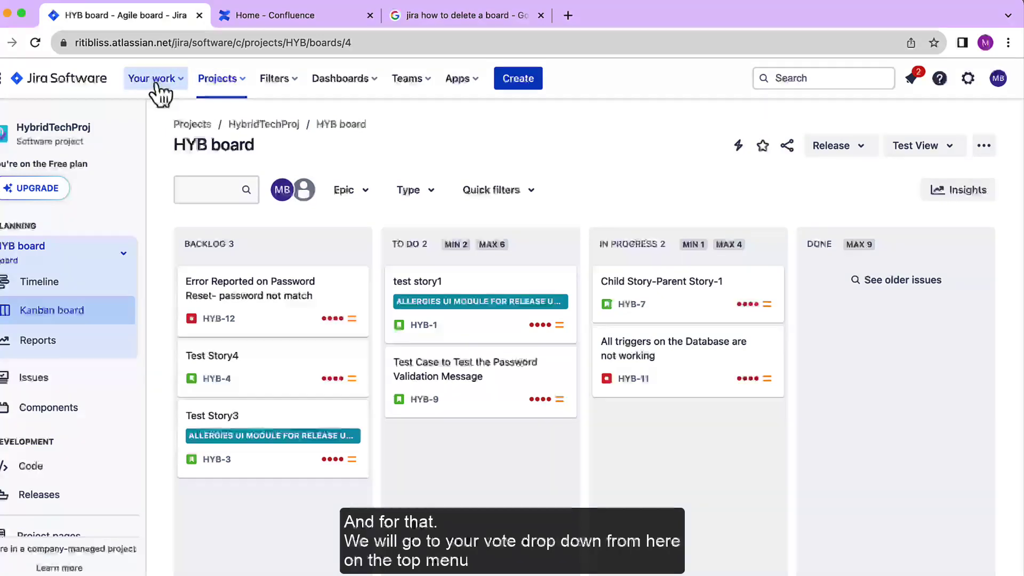
pyautogui.click(157, 86)
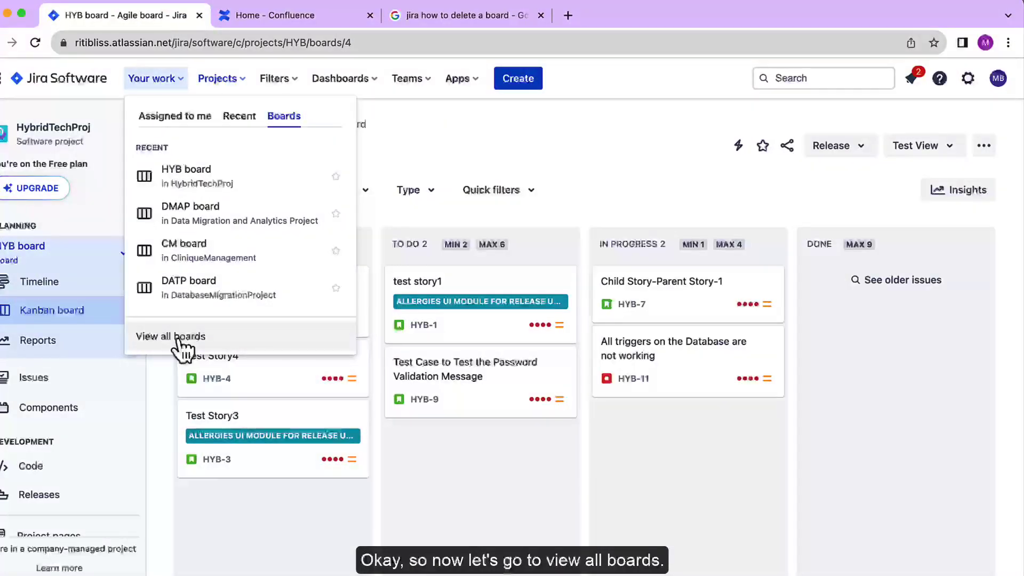
# Go to the full list of boards and show the HYB board's row actions.
pyautogui.click(178, 340)
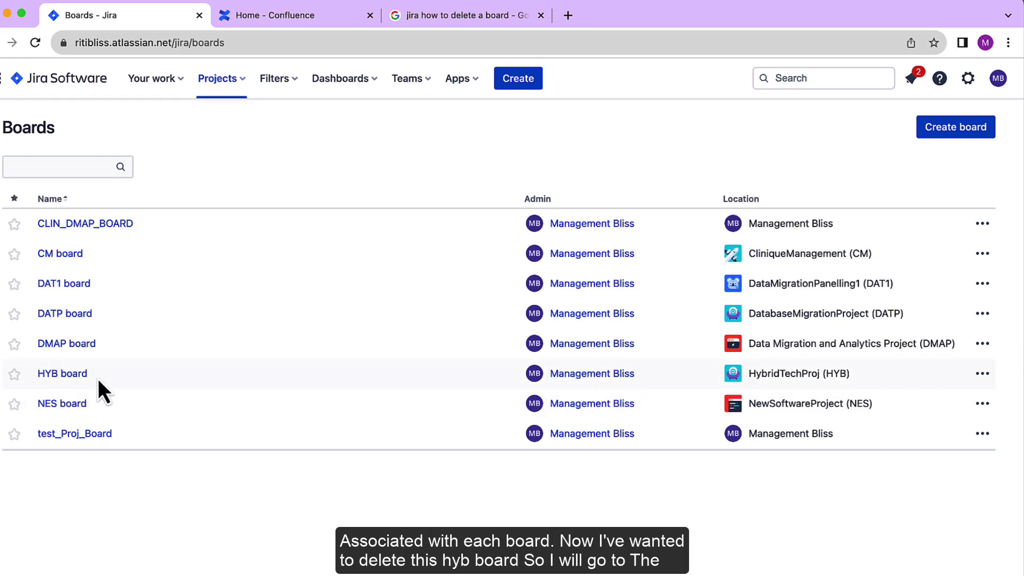
pyautogui.click(983, 375)
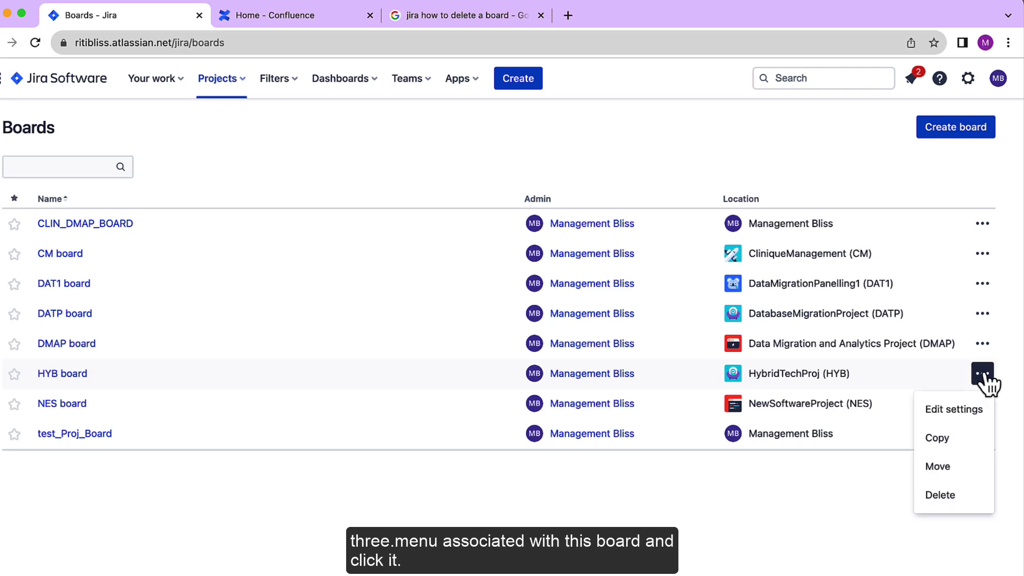
# Start deleting the HYB board and close the search results tab about deleting boards.
pyautogui.click(943, 491)
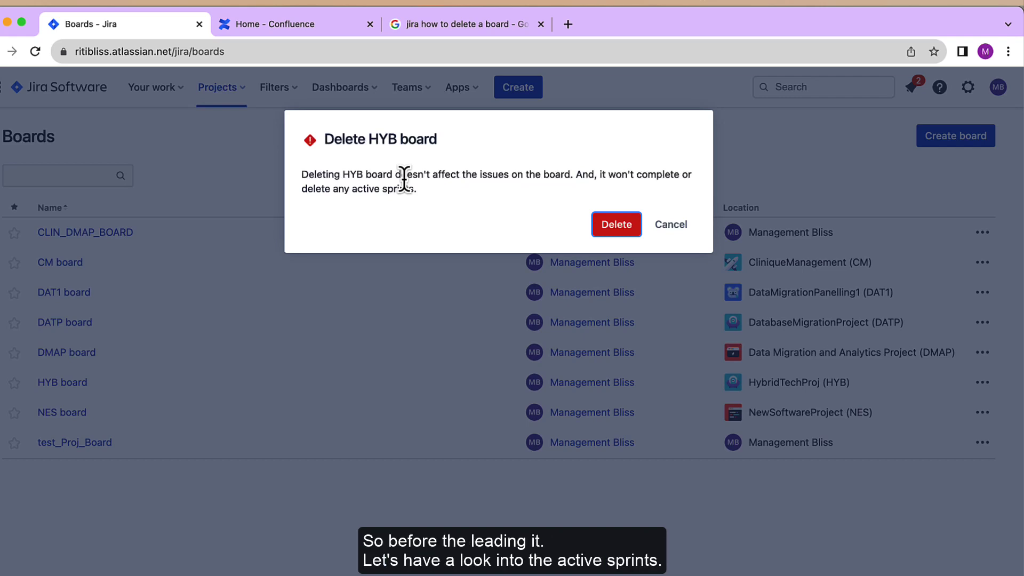
pyautogui.click(540, 24)
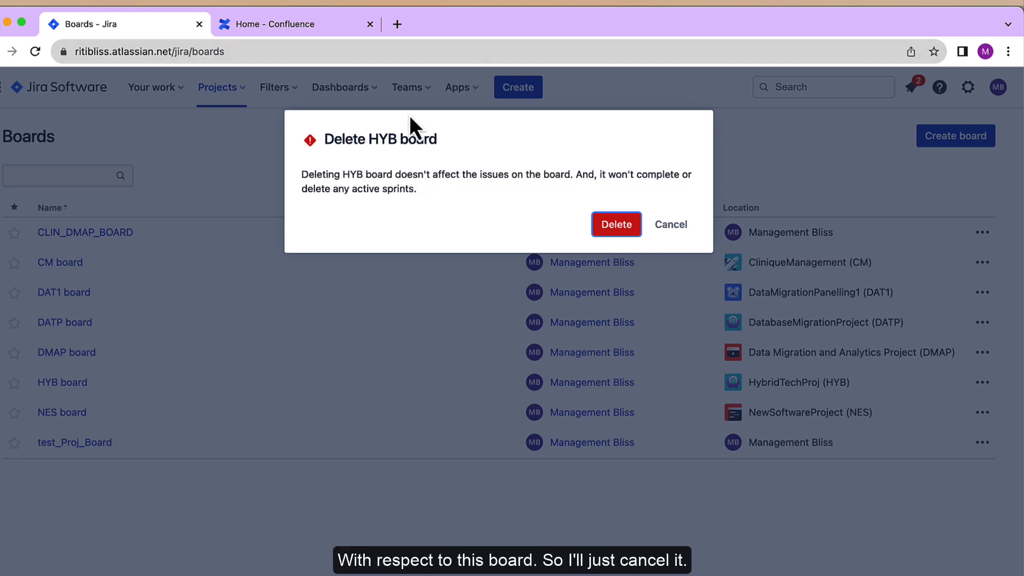
# Cancel the HYB deletion, check the HYB board in a new tab, then return to Boards.
pyautogui.click(671, 225)
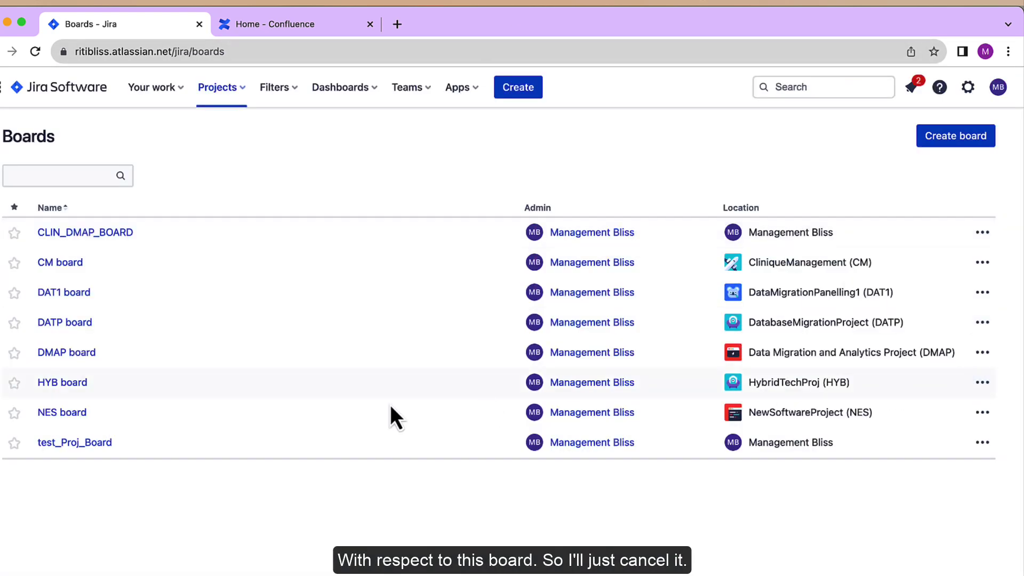
pyautogui.rightClick(73, 382)
pyautogui.click(126, 360)
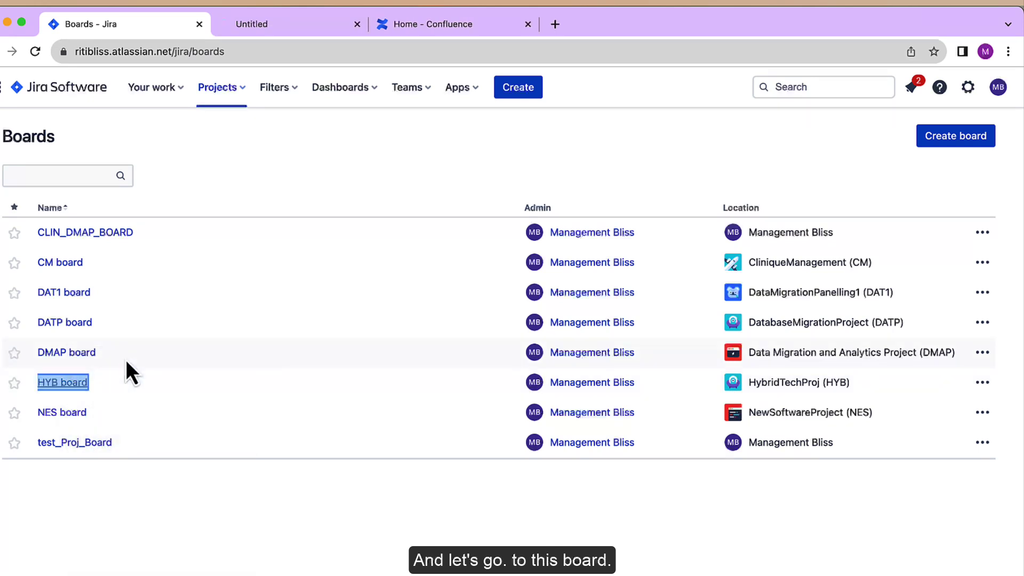
pyautogui.click(292, 29)
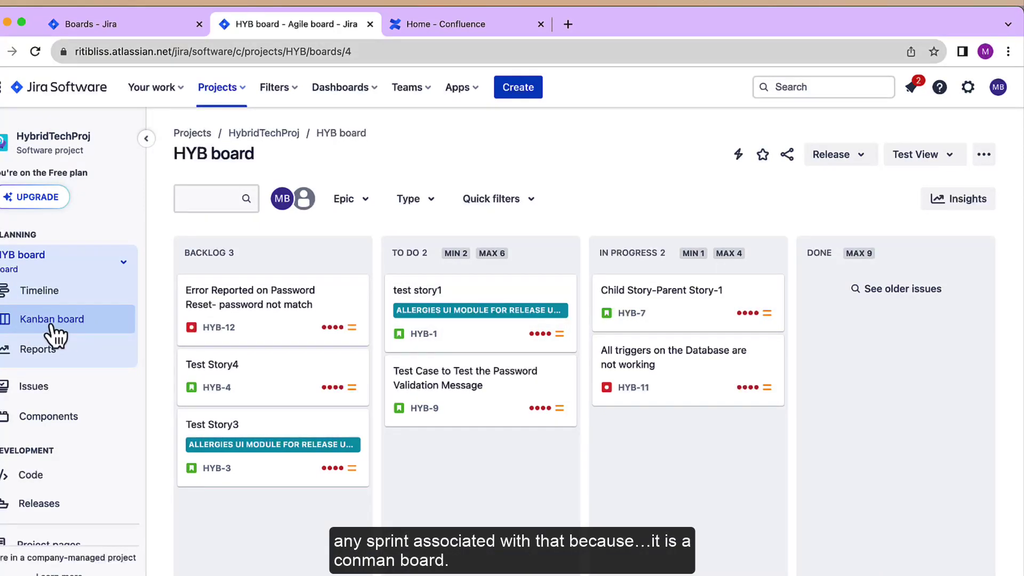
pyautogui.click(88, 25)
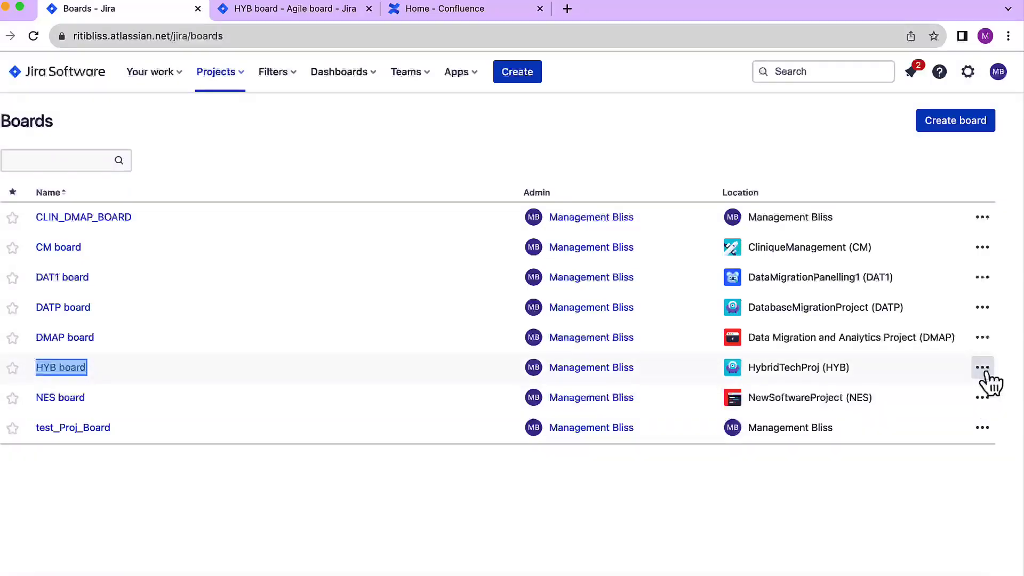
# Choose Delete in the HYB board's row actions and confirm the deletion.
pyautogui.click(983, 369)
pyautogui.click(975, 487)
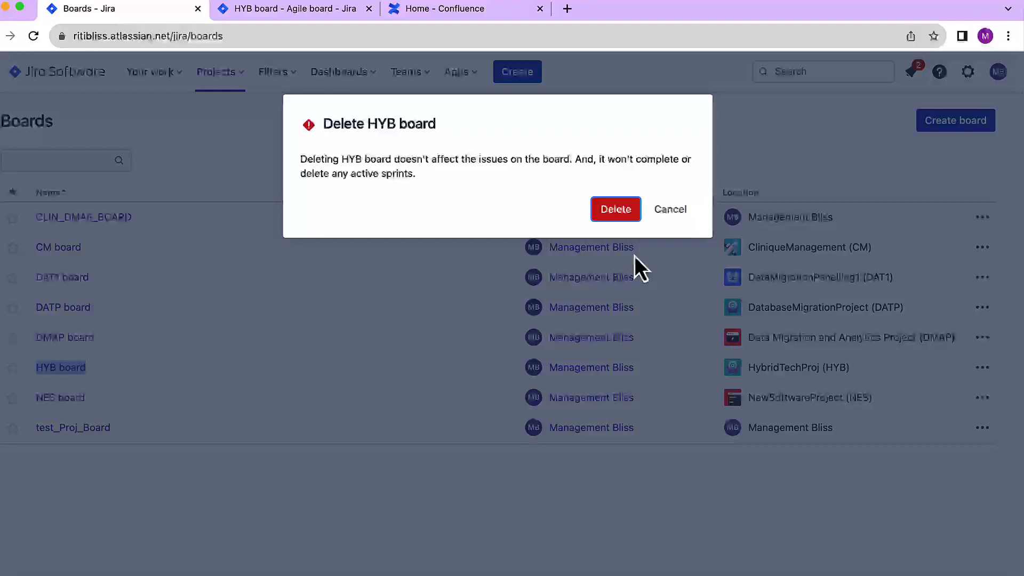
pyautogui.click(622, 213)
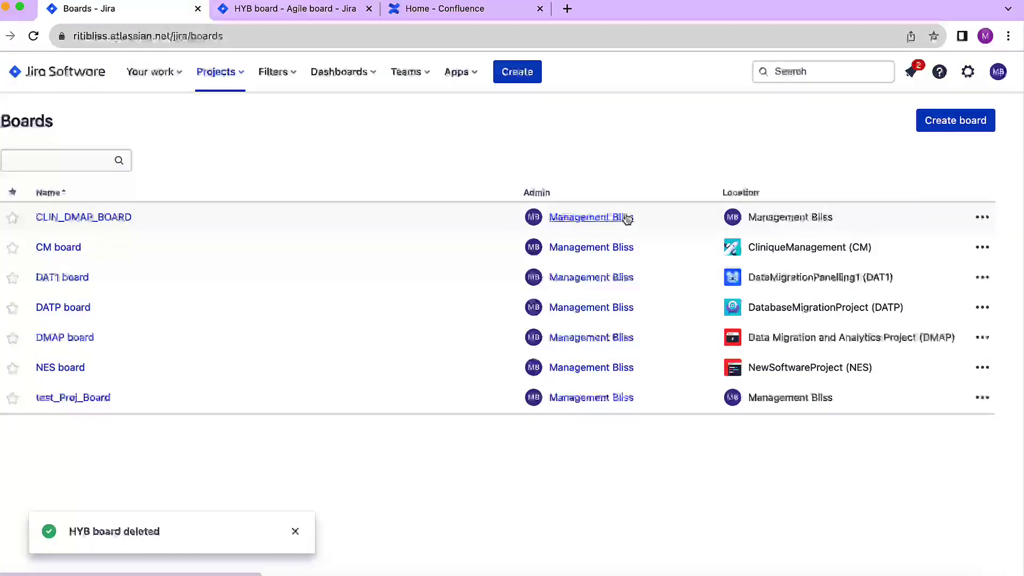
pyautogui.moveTo(628, 218)
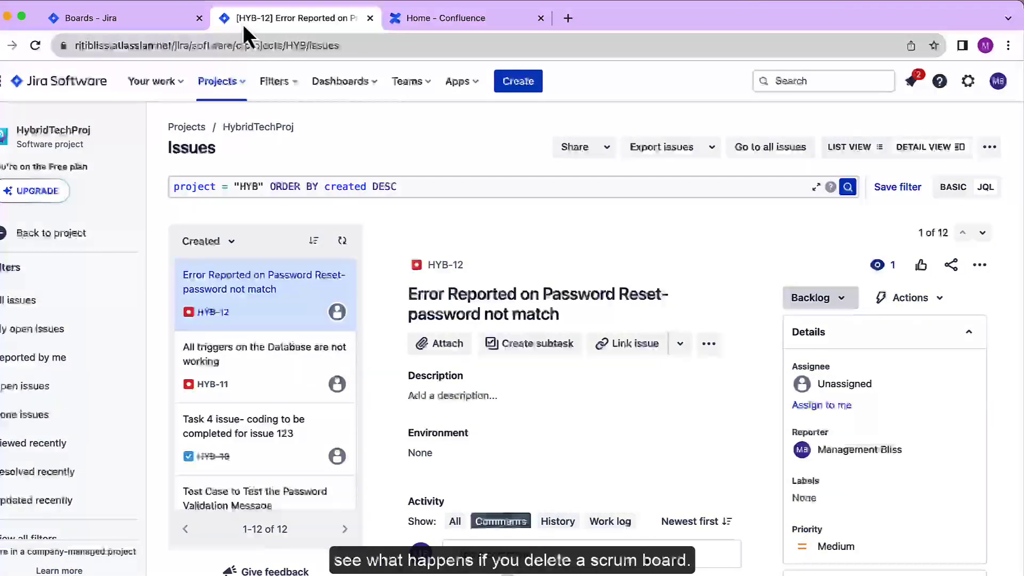
# Open CLIN_DMAP_BOARD in a new tab and select the DMAP Sprint 5 title.
pyautogui.click(109, 18)
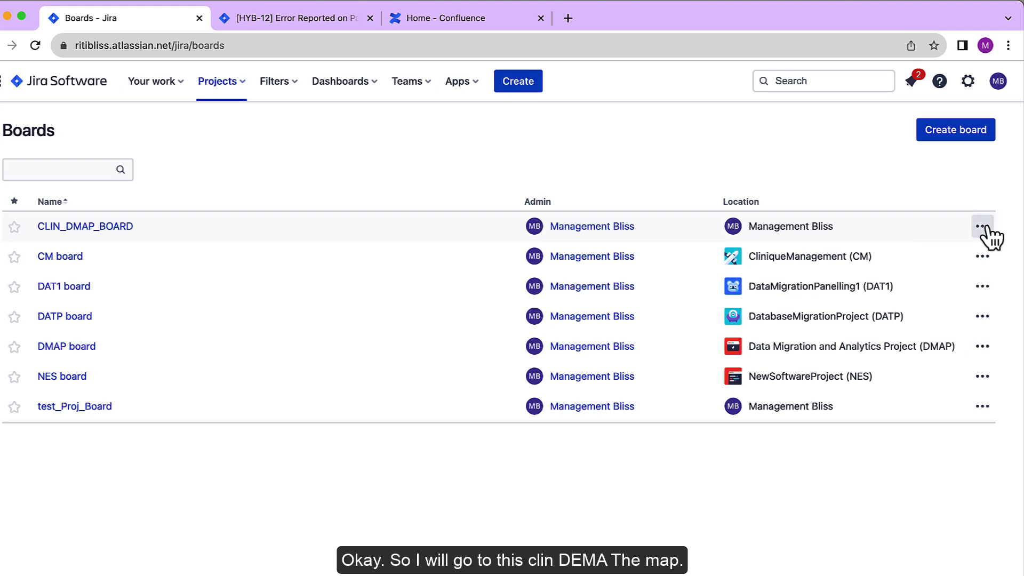
pyautogui.rightClick(110, 226)
pyautogui.click(137, 235)
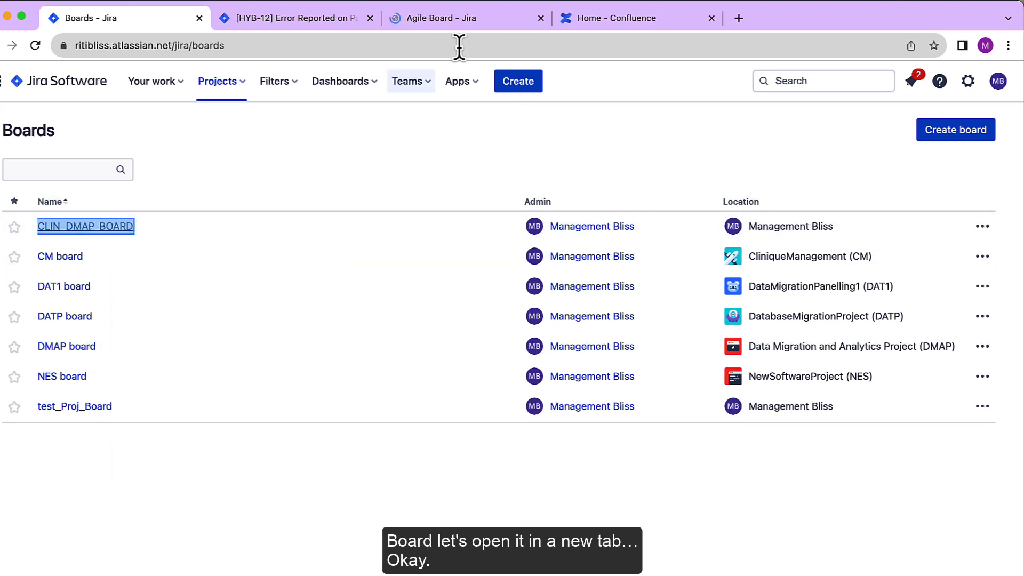
pyautogui.click(485, 21)
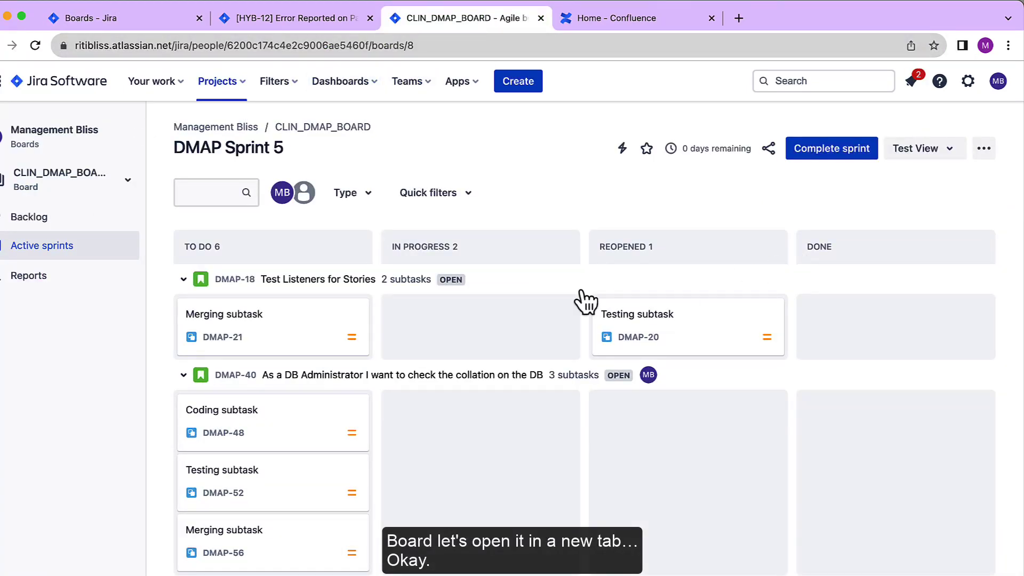
pyautogui.moveTo(176, 144); pyautogui.dragTo(245, 148)
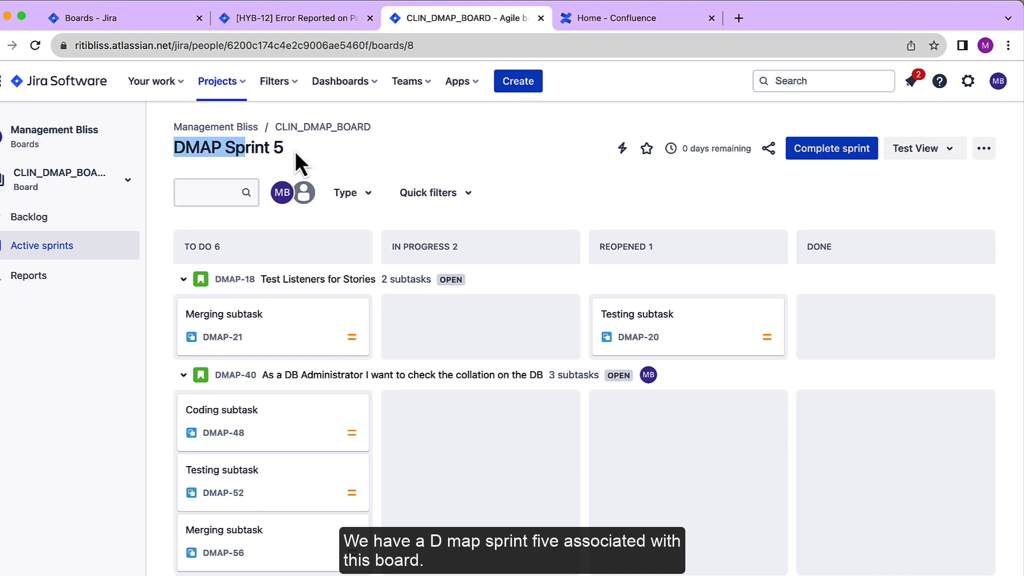
# Back on the Boards list, choose Delete from CLIN_DMAP_BOARD's row actions.
pyautogui.click(131, 20)
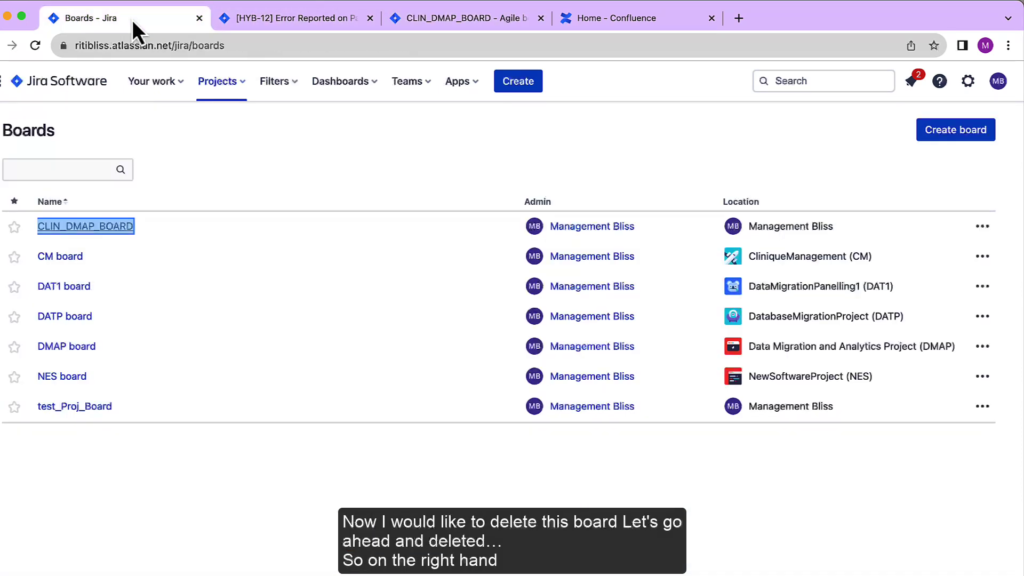
pyautogui.click(984, 228)
pyautogui.click(982, 226)
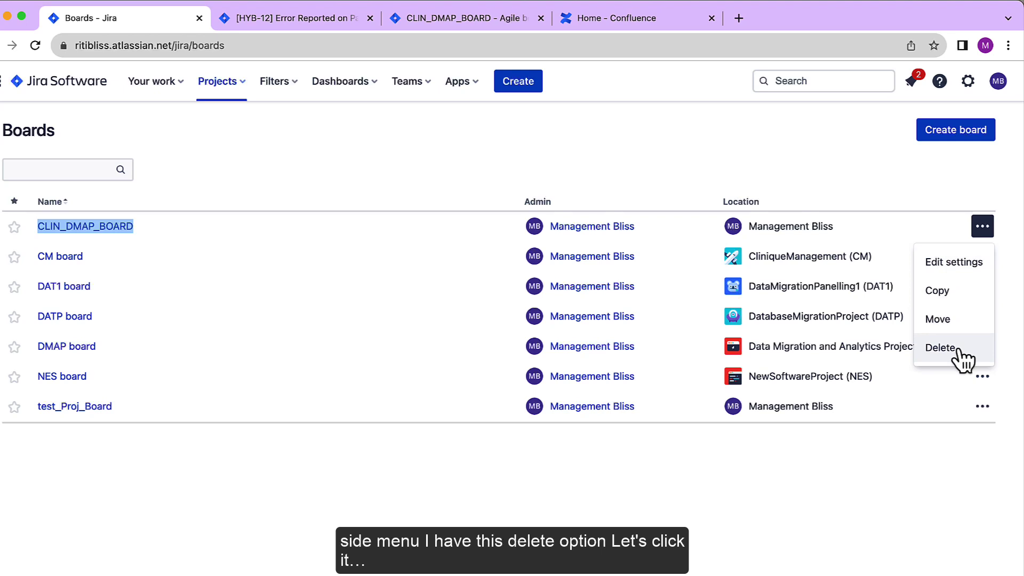
pyautogui.click(941, 348)
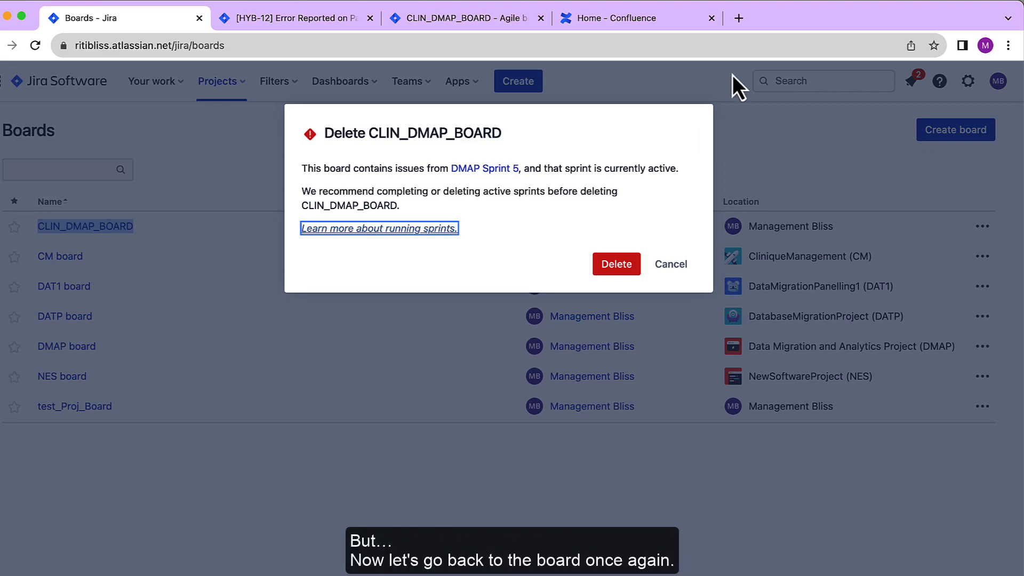
pyautogui.click(468, 21)
pyautogui.scroll(-3, 497, 266)
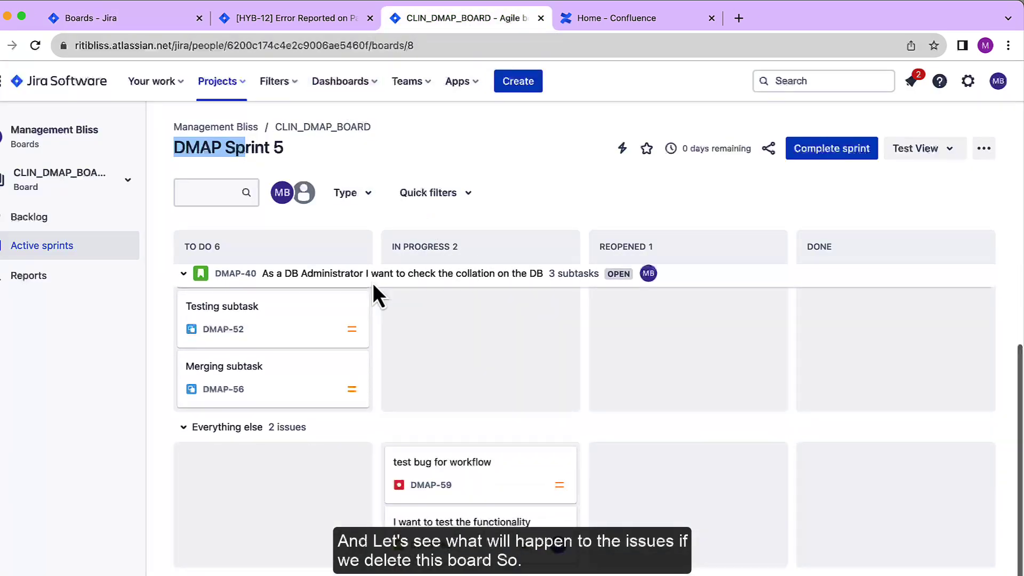
pyautogui.scroll(3, 347, 298)
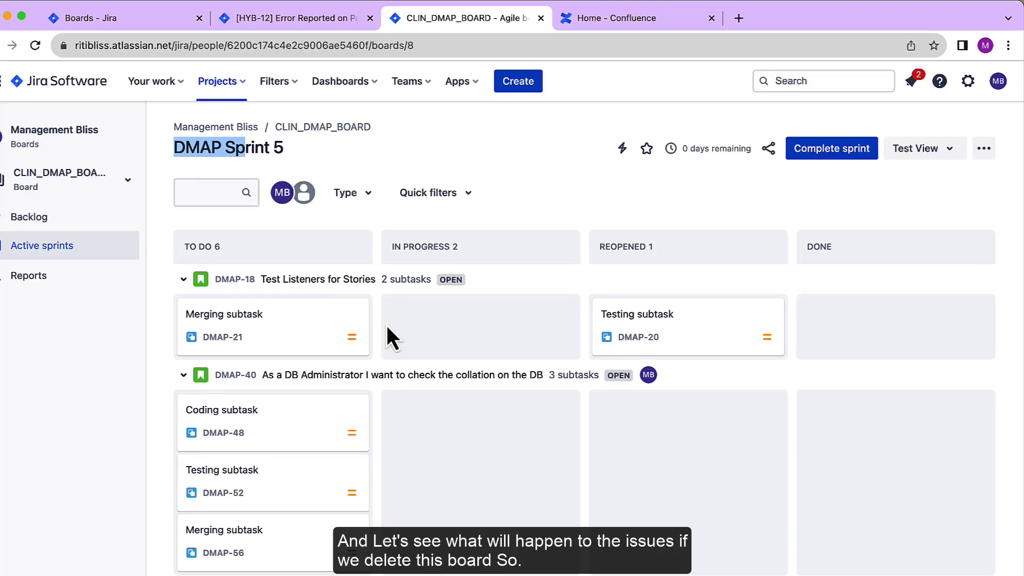
pyautogui.scroll(-3, 389, 338)
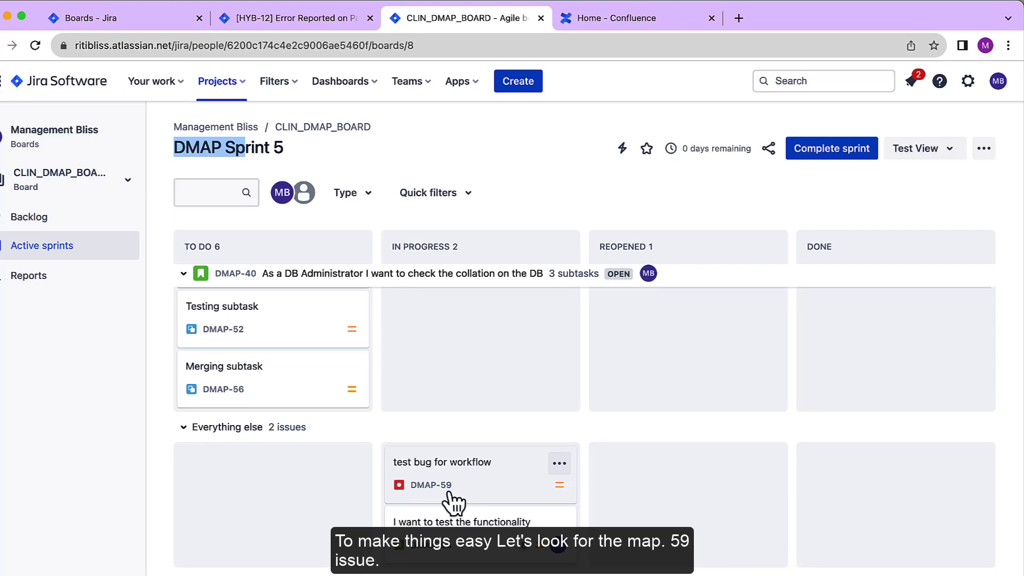
pyautogui.scroll(1, 453, 501)
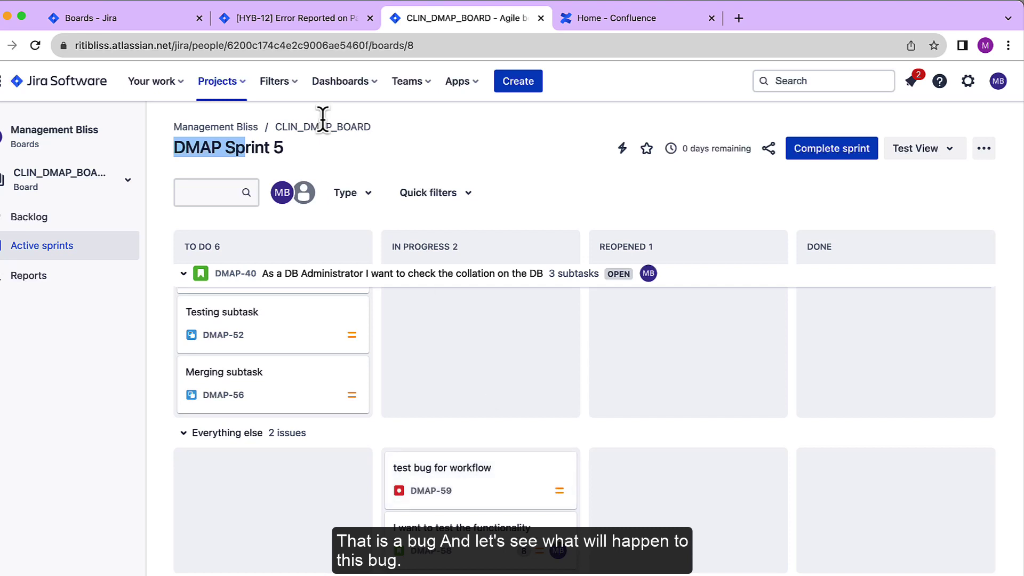
# Confirm deleting CLIN_DMAP_BOARD, then return to its former sprint board tab.
pyautogui.click(162, 20)
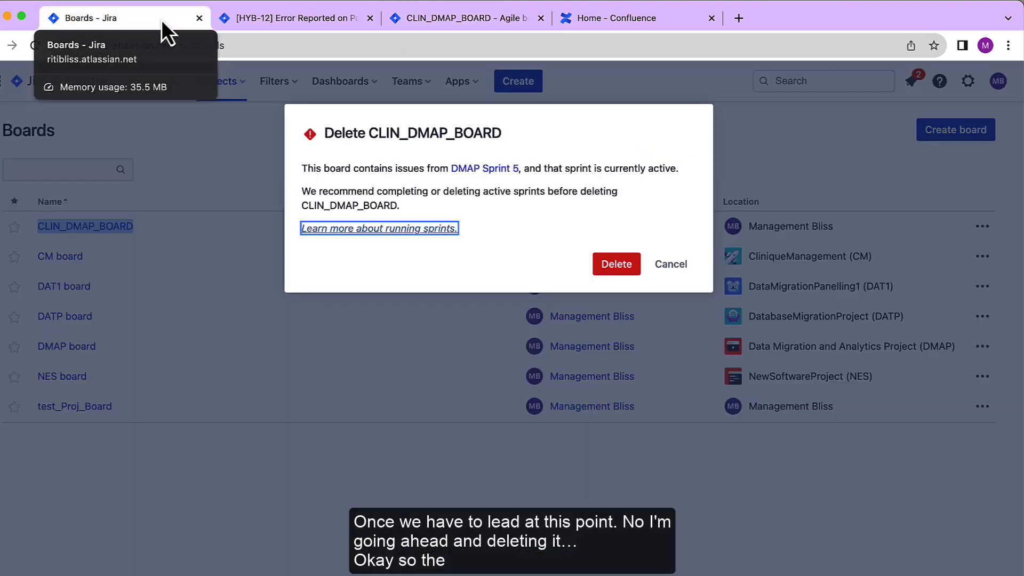
pyautogui.click(621, 270)
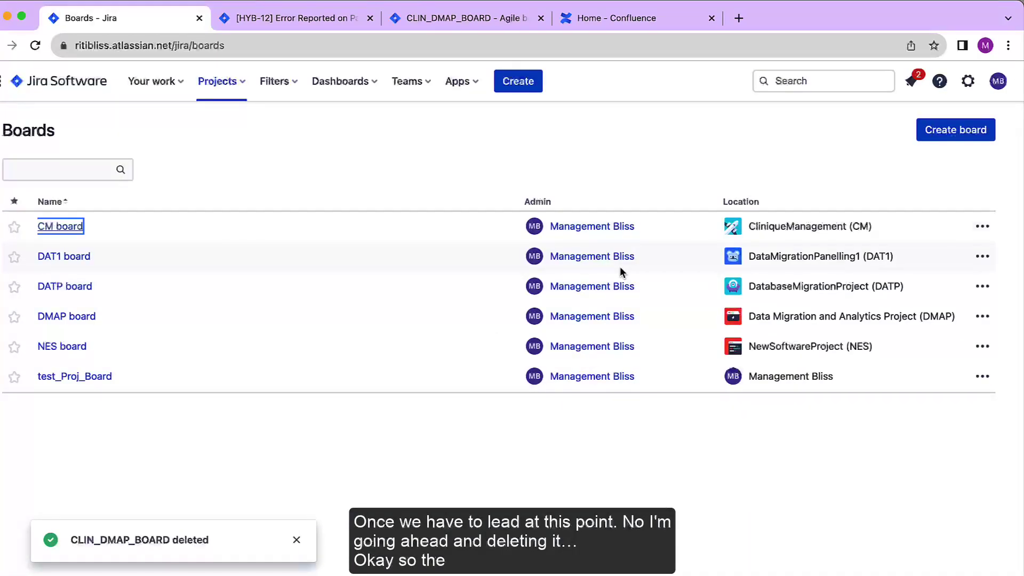
pyautogui.moveTo(619, 266)
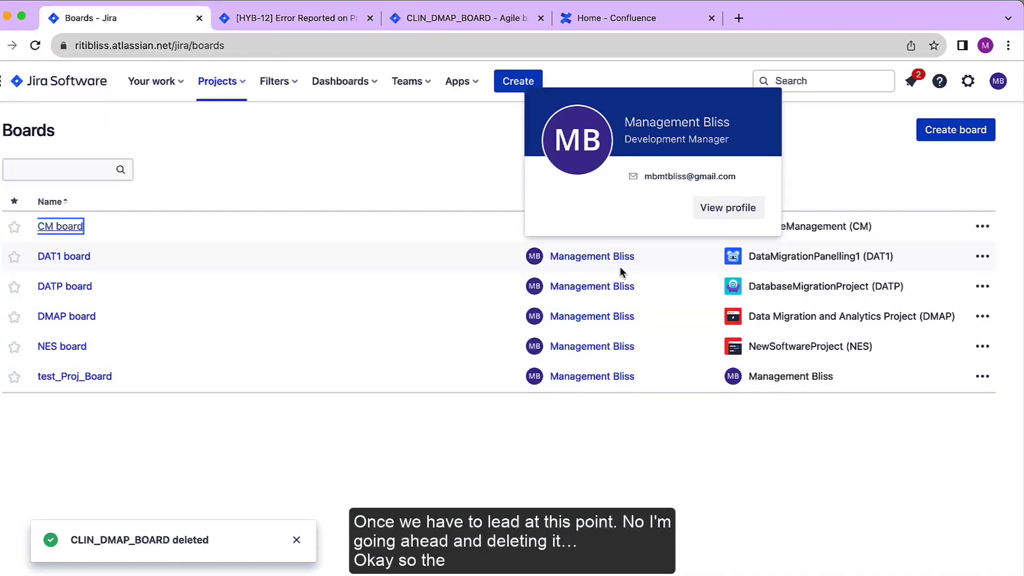
pyautogui.click(466, 21)
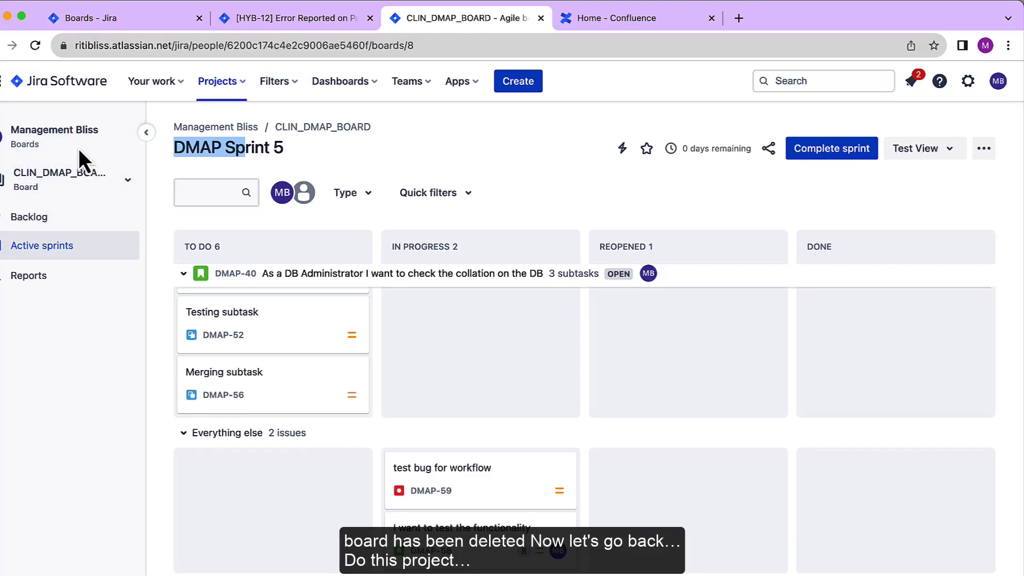
# Open the Data Migration and Analytics Project and list its boards.
pyautogui.click(233, 88)
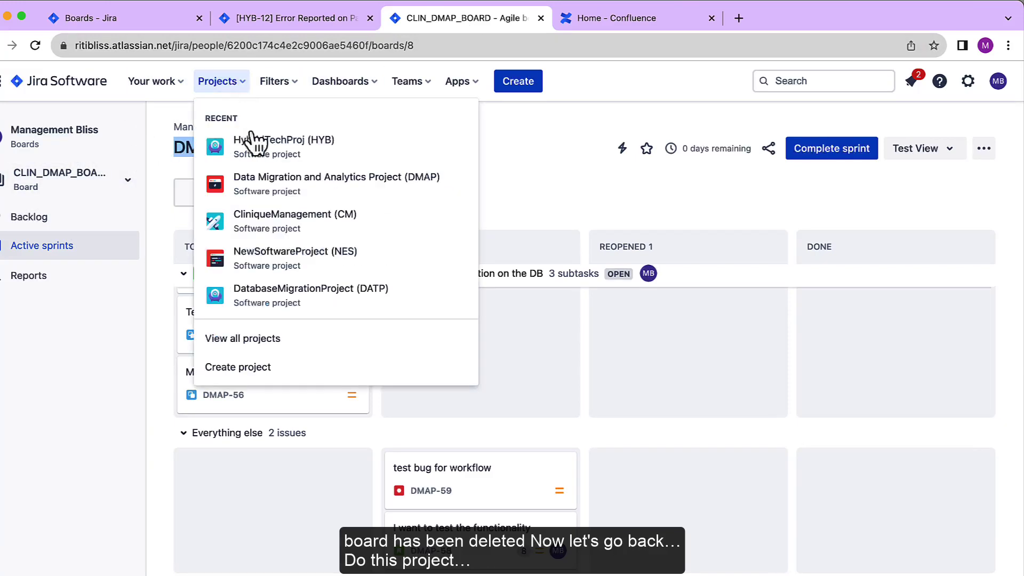
pyautogui.click(255, 188)
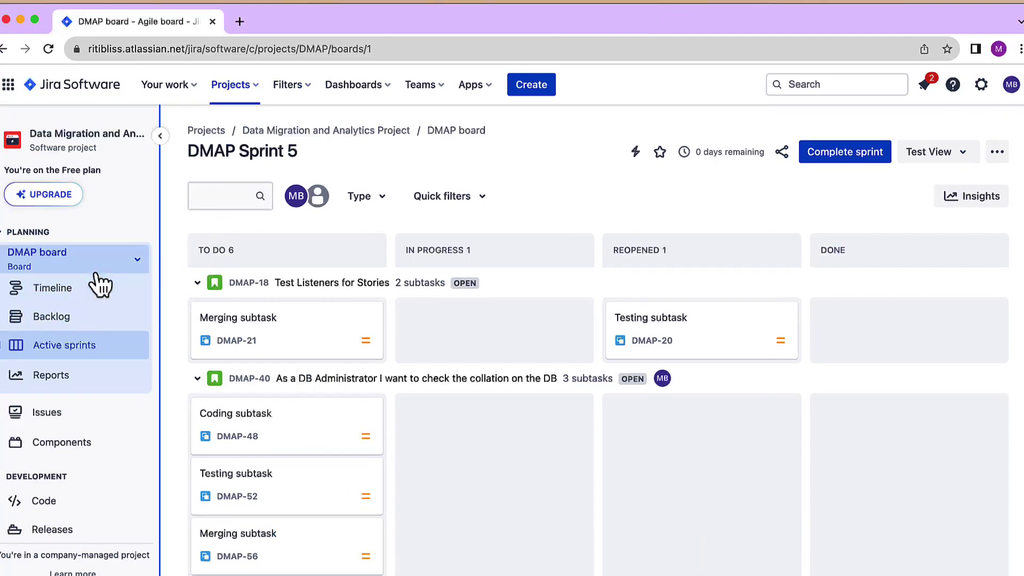
pyautogui.click(89, 266)
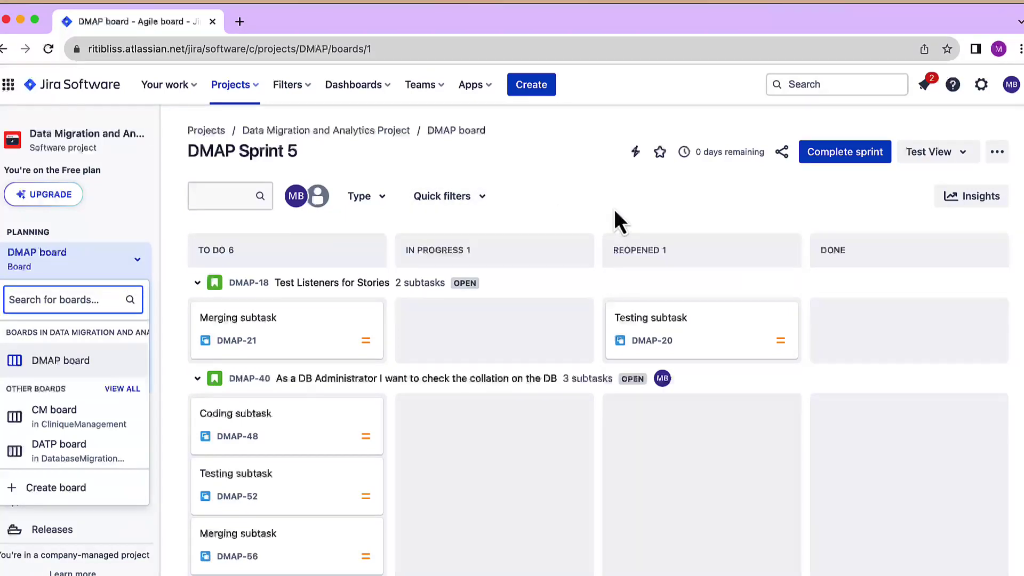
# Search Jira for DMAP-59 and open the 'test bug for workflow' issue.
pyautogui.press('Escape')
pyautogui.click(794, 85)
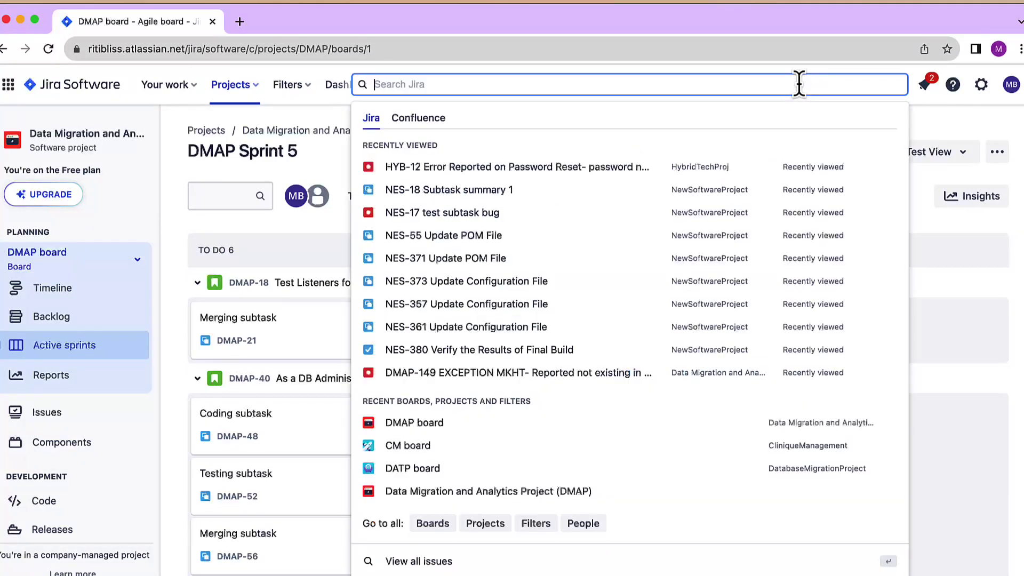
pyautogui.click(933, 114)
pyautogui.click(830, 85)
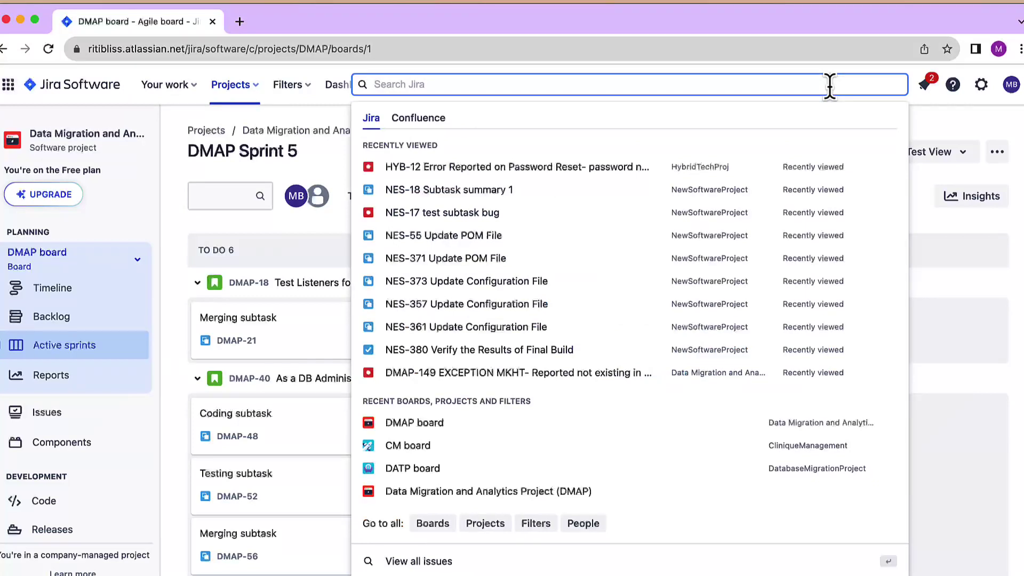
pyautogui.write('DMAP')
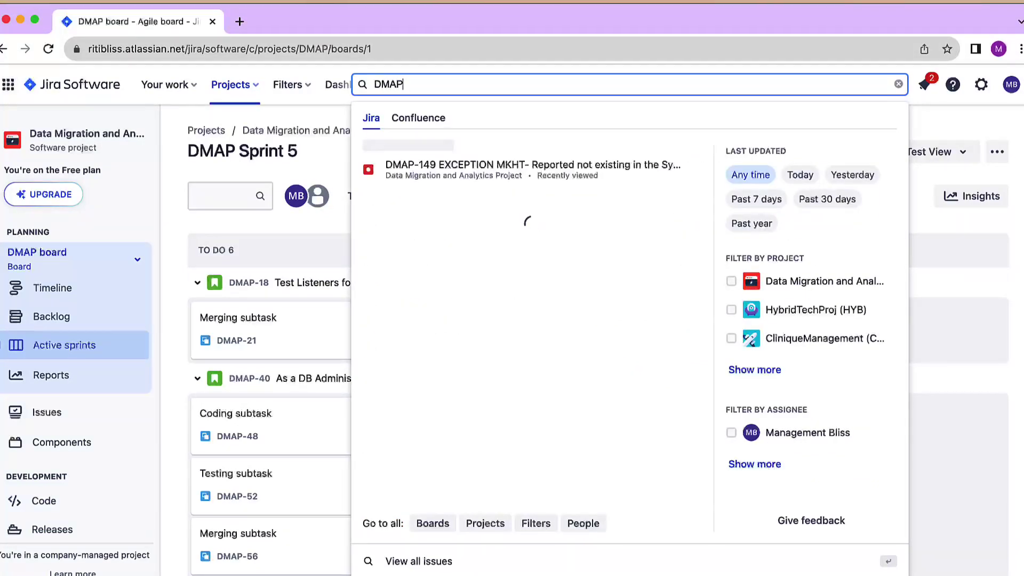
pyautogui.write('_59')
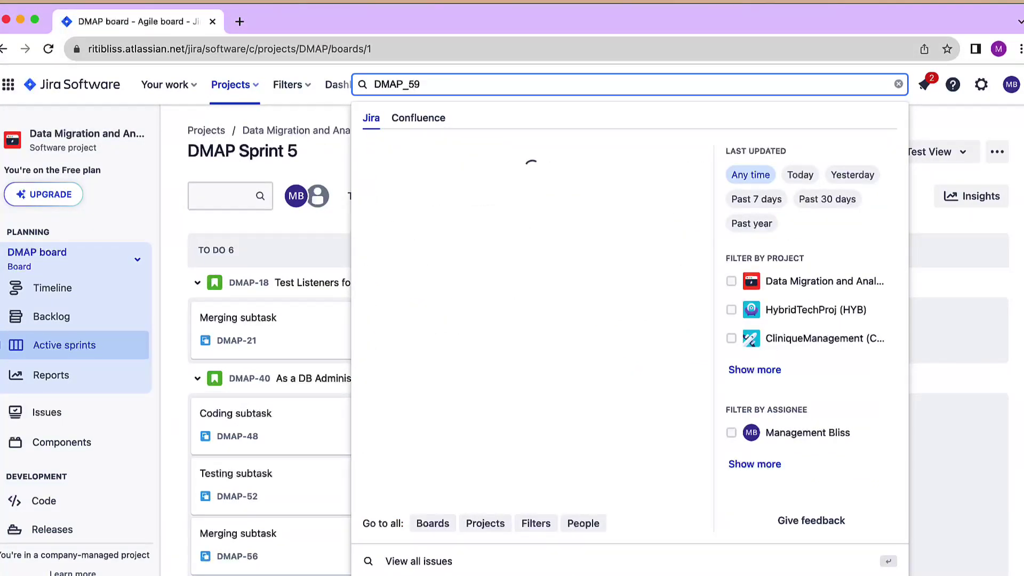
pyautogui.press('BackSpace')
pyautogui.press('BackSpace')
pyautogui.press('BackSpace')
pyautogui.write('-')
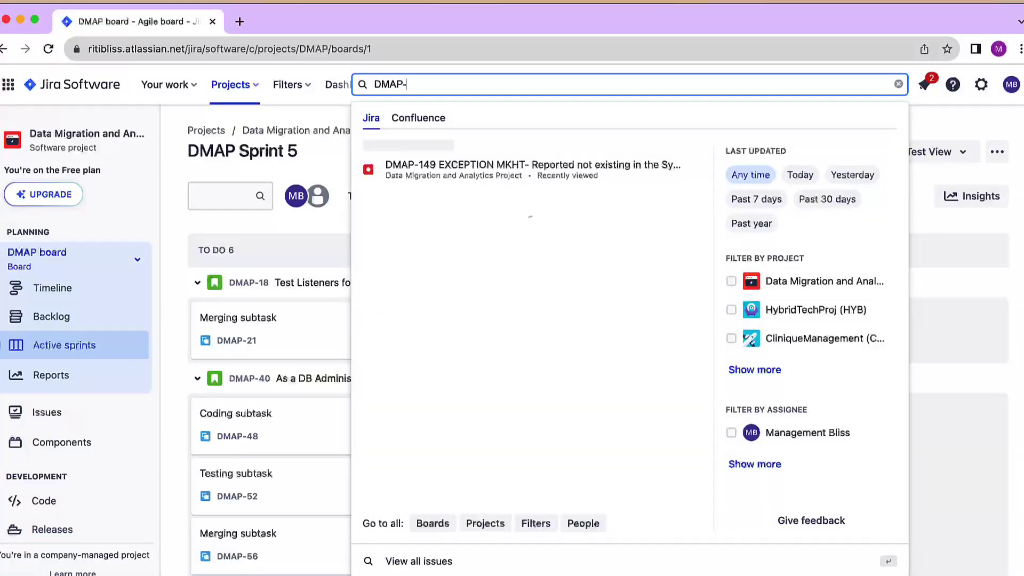
pyautogui.write('59')
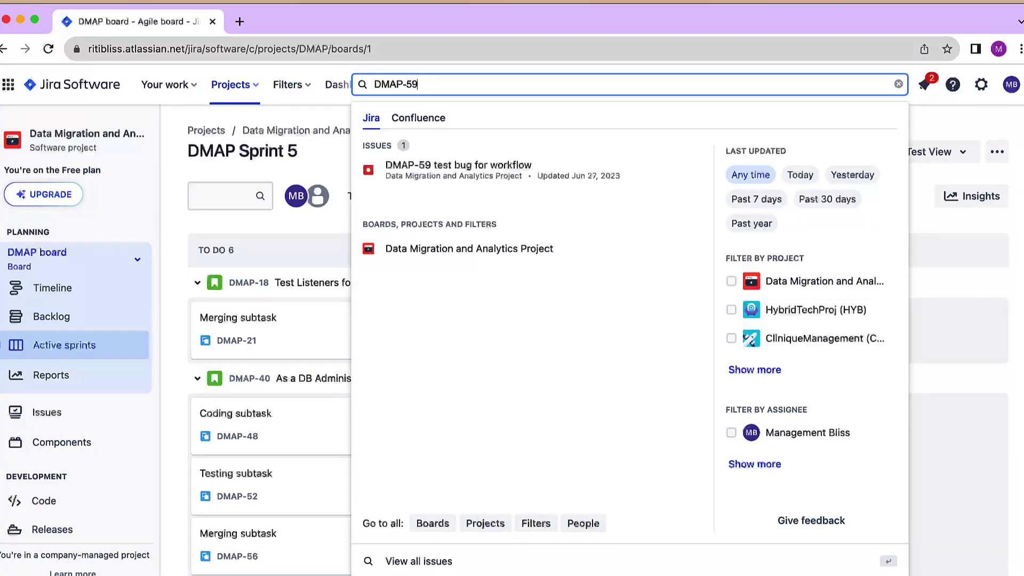
pyautogui.click(480, 172)
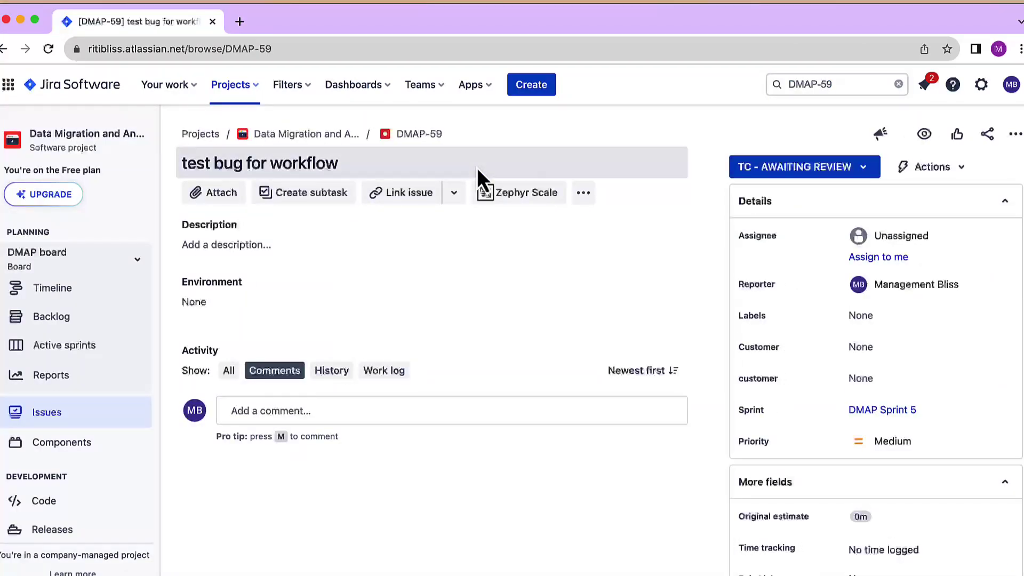